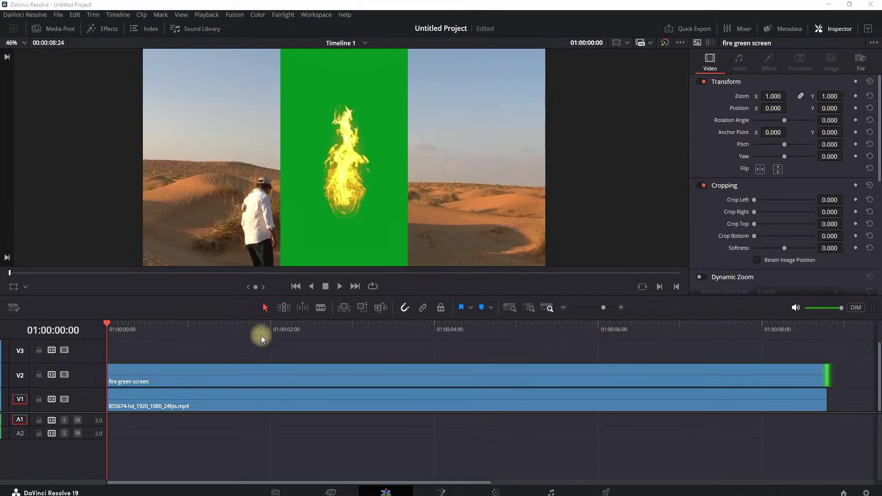
Find 3D Keyer under Open FX with a '3d' search and drop it onto the V2 fire clip
left_click(105, 31)
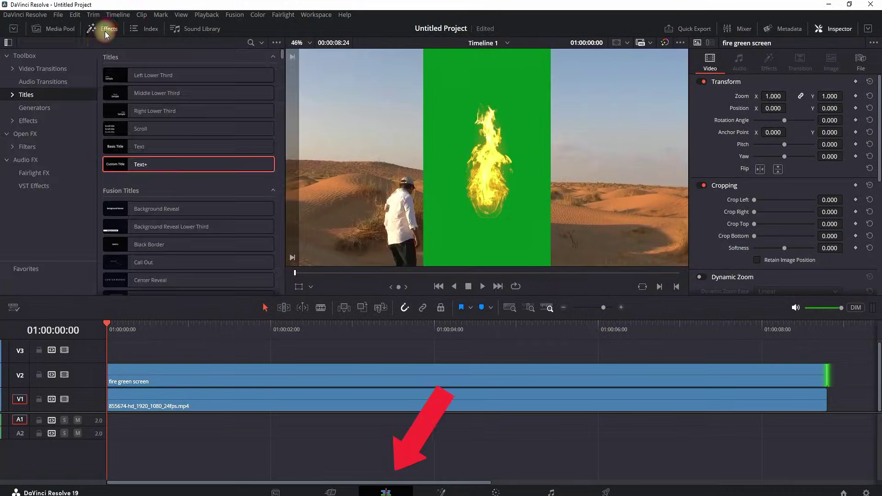
left_click(250, 42)
type("3d")
left_click(26, 80)
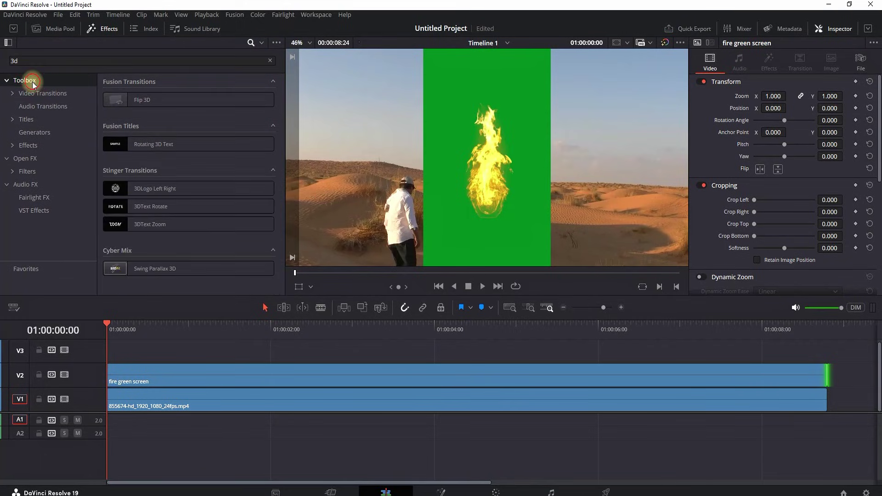
left_click(35, 163)
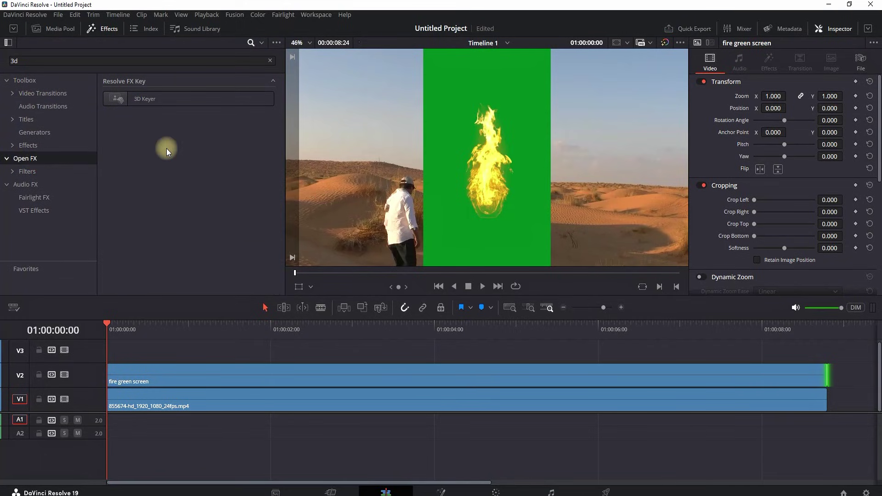
left_click_drag(169, 99, 227, 374)
Select the fire green-screen clip and set the viewer overlay to Open FX Overlay
left_click(110, 29)
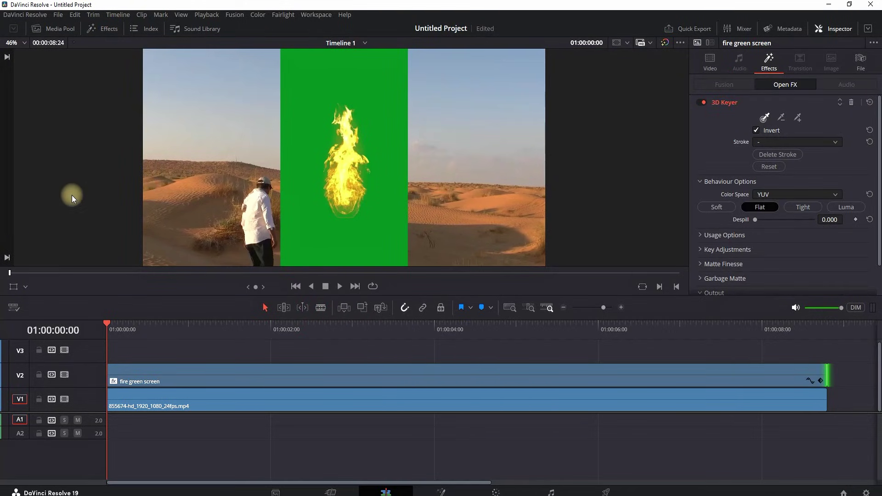
left_click(145, 371)
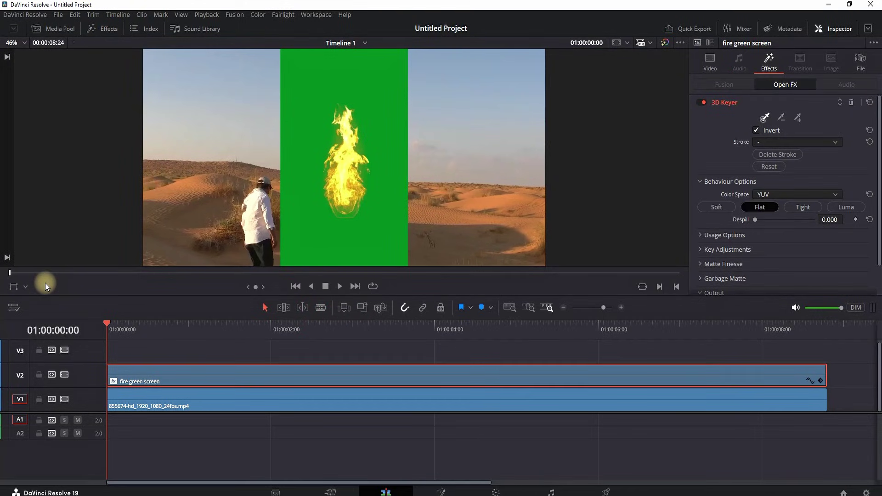
left_click(27, 287)
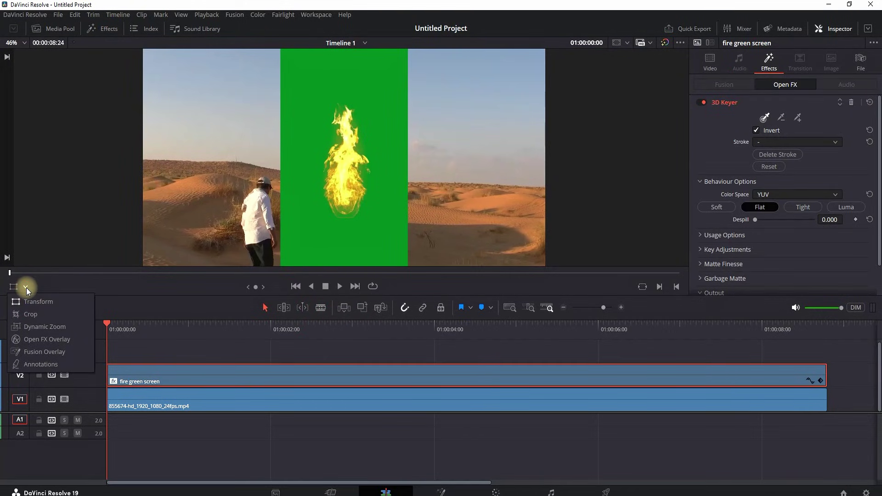
left_click(48, 339)
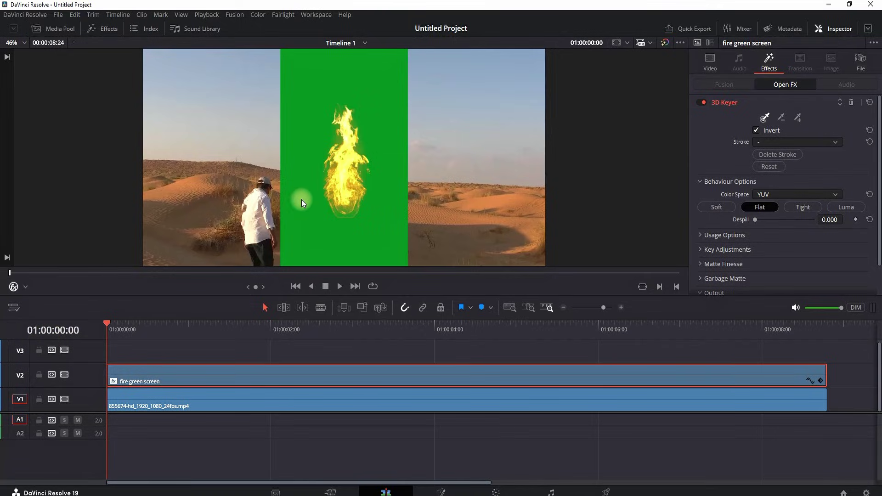
Stroke over the green background to key it out, then fine-tune the Despill amount
left_click_drag(301, 198, 309, 103)
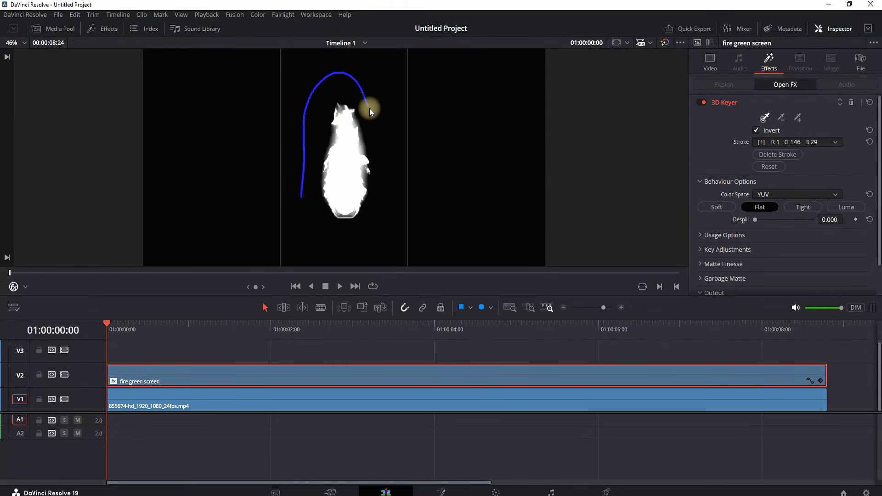
left_click_drag(366, 144, 360, 150)
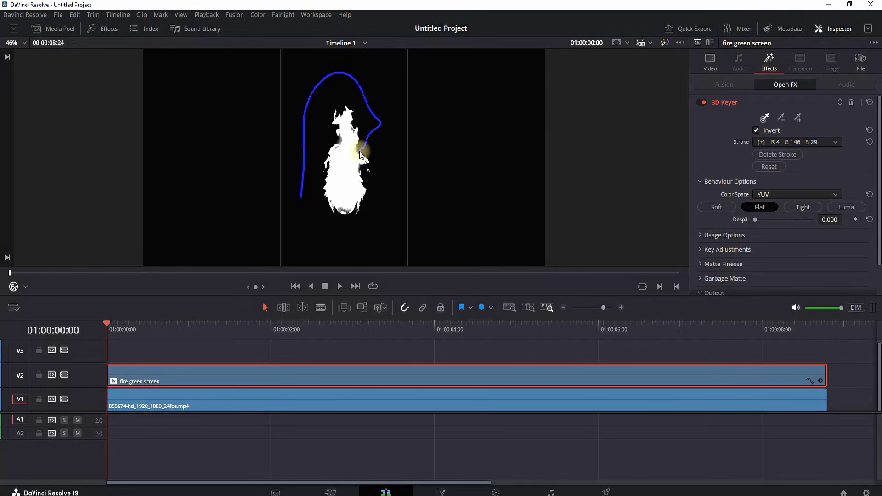
left_click_drag(359, 151, 359, 151)
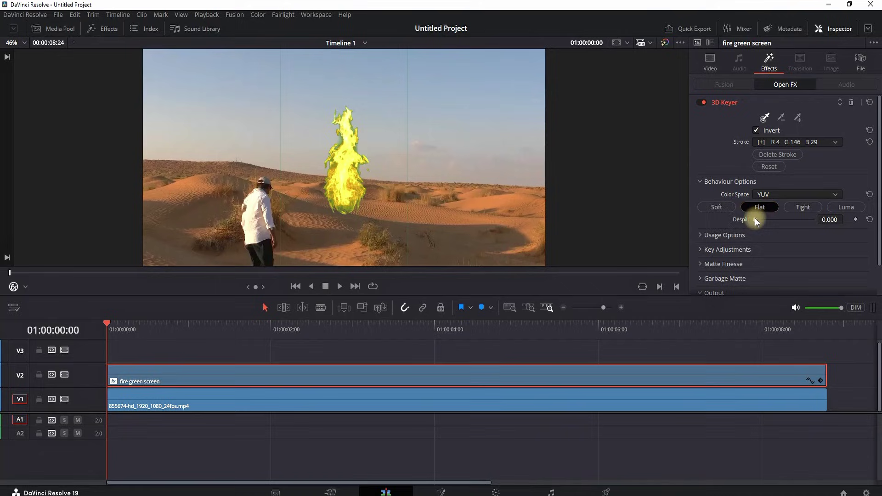
mouse_move(754, 219)
left_mouse_down()
mouse_move(800, 217)
mouse_move(708, 219)
left_mouse_up()
mouse_move(775, 212)
left_mouse_down()
mouse_move(800, 210)
mouse_move(768, 219)
left_mouse_up()
In the Inspector's Cropping section, set Crop Left 92.750, Crop Right 51.010 and Softness 5.340
left_click(710, 64)
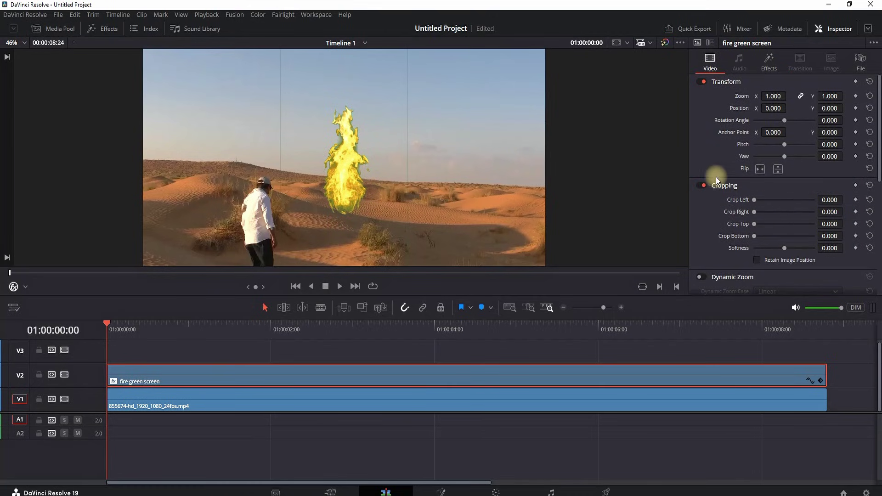
mouse_move(754, 211)
left_mouse_down()
mouse_move(757, 200)
mouse_move(771, 201)
mouse_move(762, 200)
left_mouse_up()
mouse_move(785, 247)
left_mouse_down()
mouse_move(801, 247)
mouse_move(785, 248)
left_mouse_up()
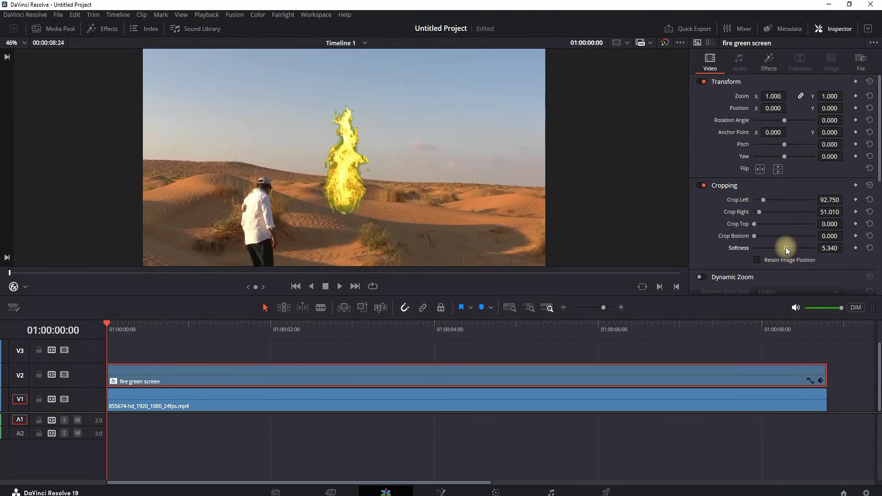
Resize the fire with the Transform overlay handles and drag it into the desert's lower right
left_click(27, 287)
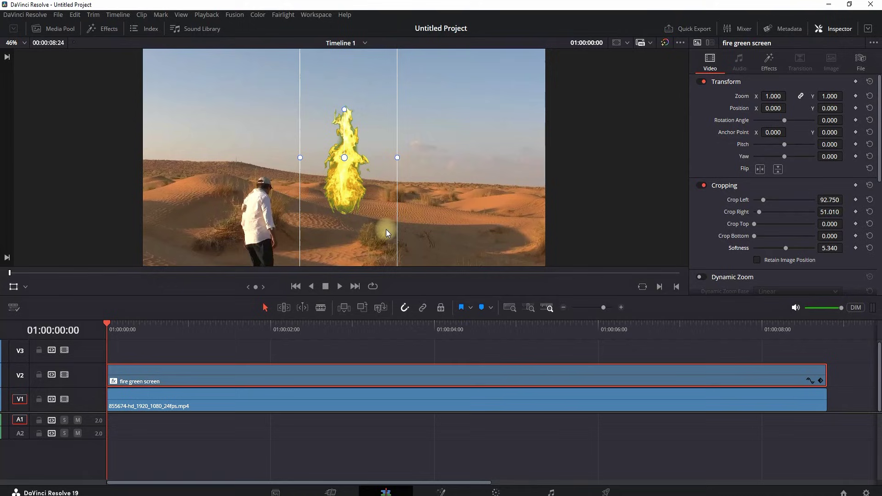
mouse_move(399, 160)
left_mouse_down()
mouse_move(421, 159)
mouse_move(414, 168)
left_mouse_up()
scroll(413, 168, "down", 2)
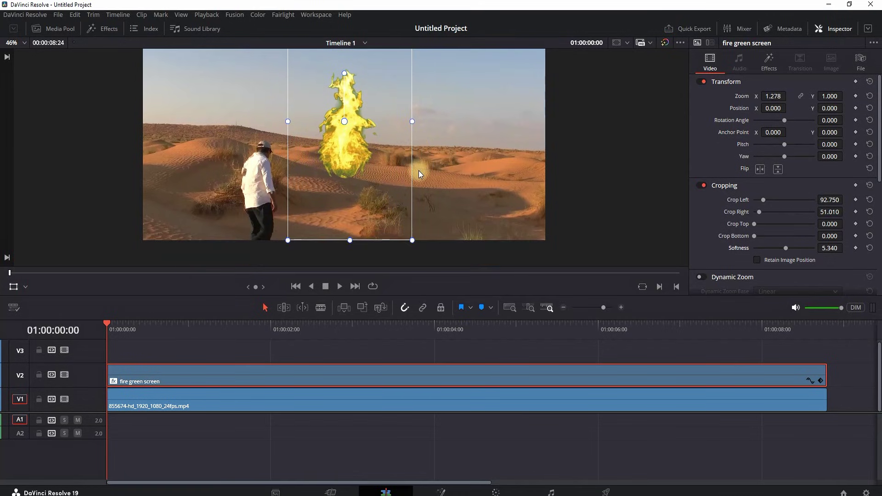
mouse_move(413, 240)
left_mouse_down()
mouse_move(375, 178)
mouse_move(494, 204)
mouse_move(512, 219)
left_mouse_up()
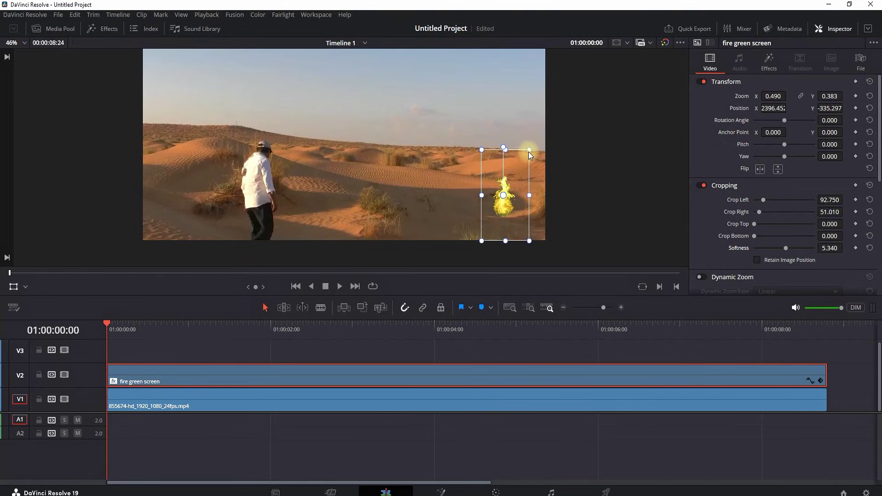
left_click_drag(528, 149, 539, 123)
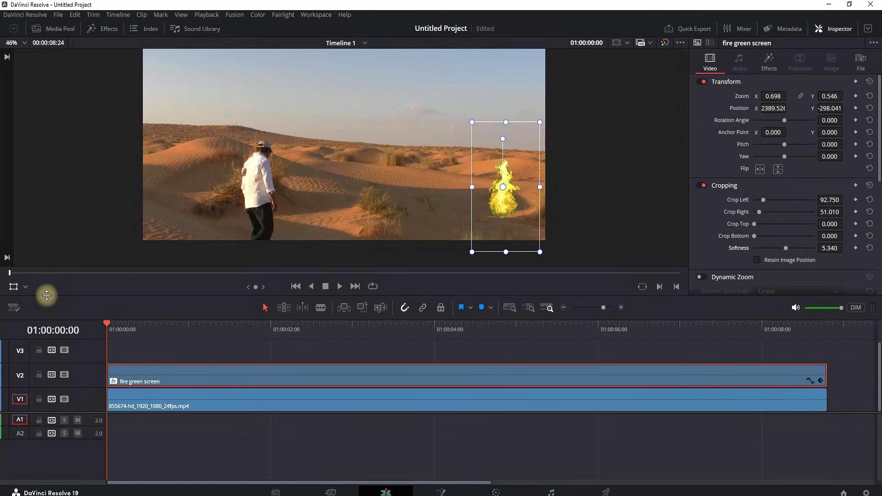
left_click(13, 286)
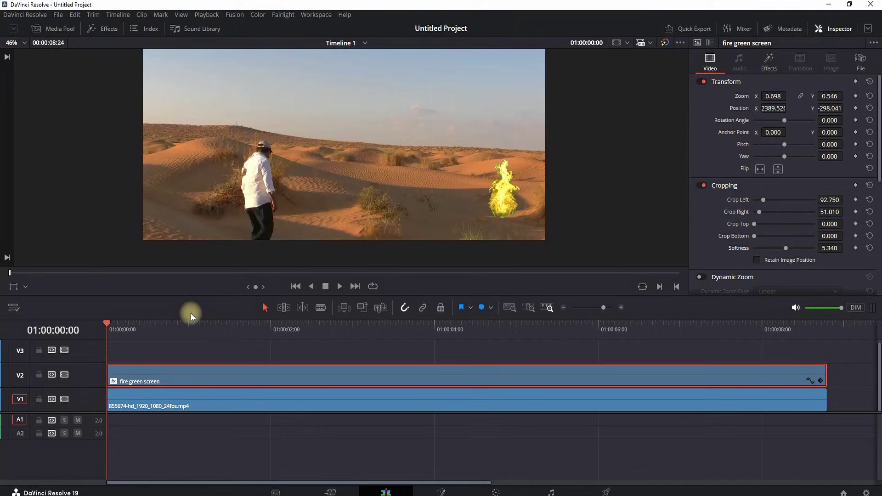
key("space")
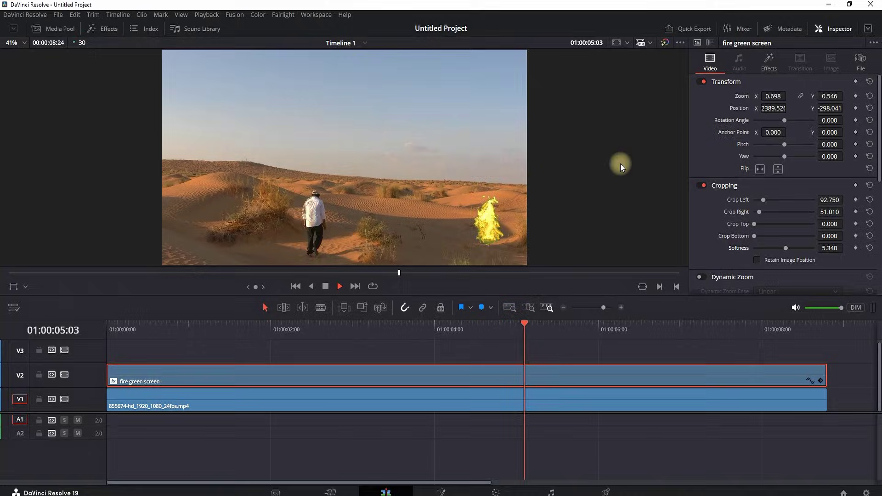
key("space")
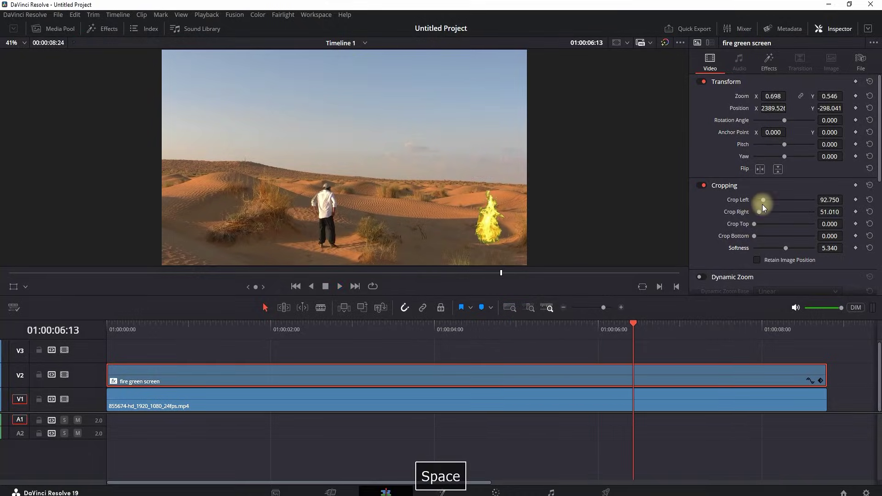
scroll(762, 204, "down", 3)
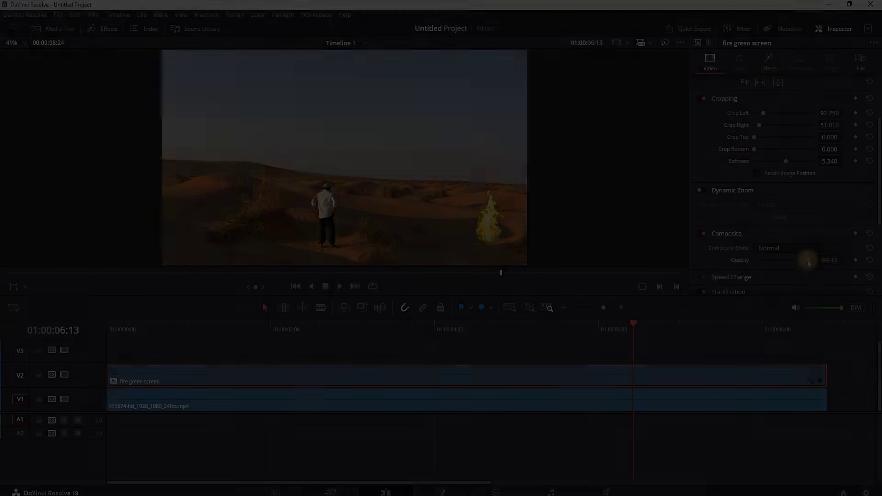